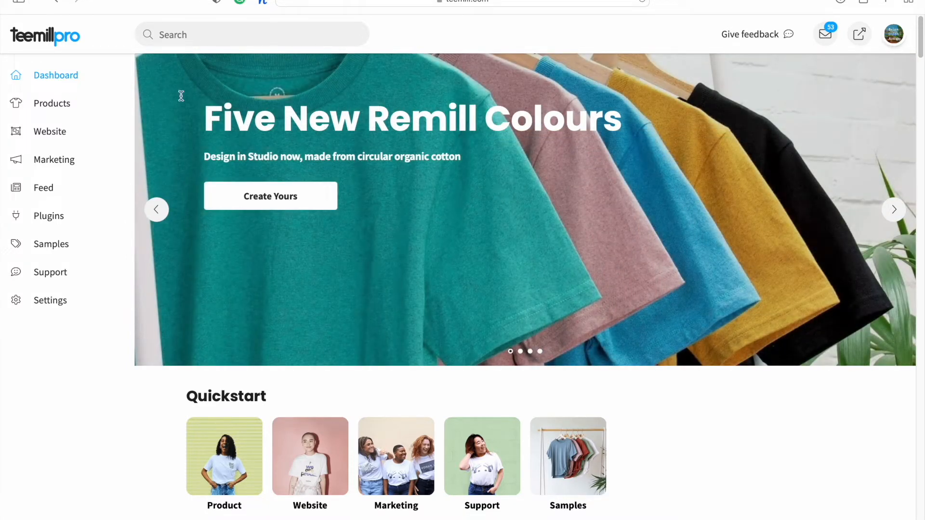
Start a new product and open the catalogue of base products for it.
click(58, 106)
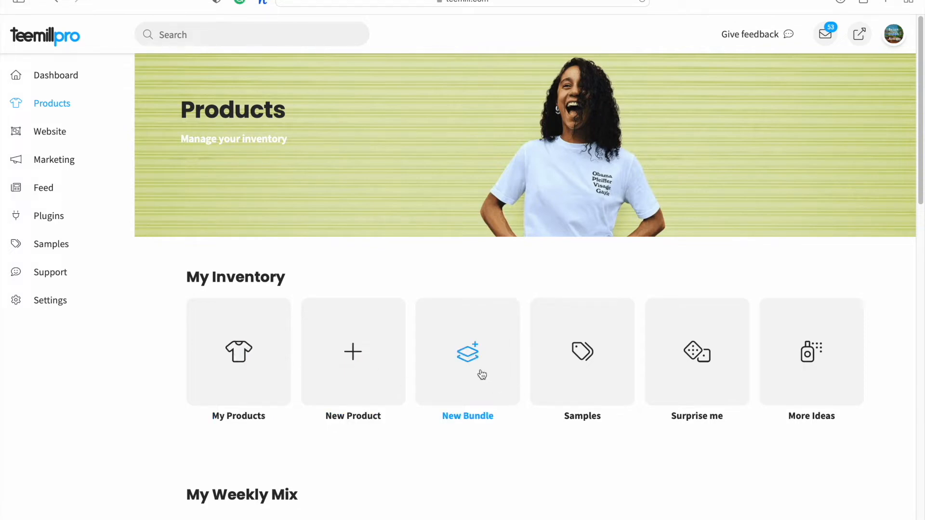
click(366, 371)
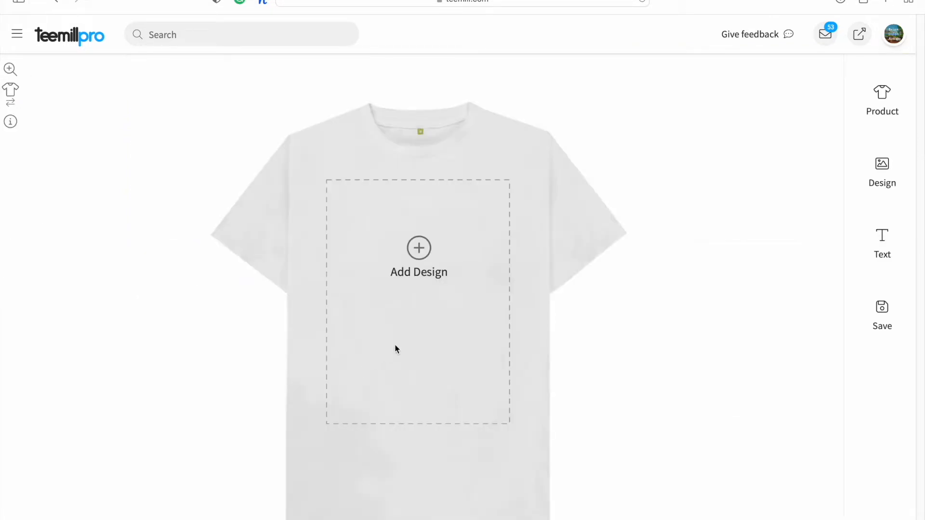
click(884, 110)
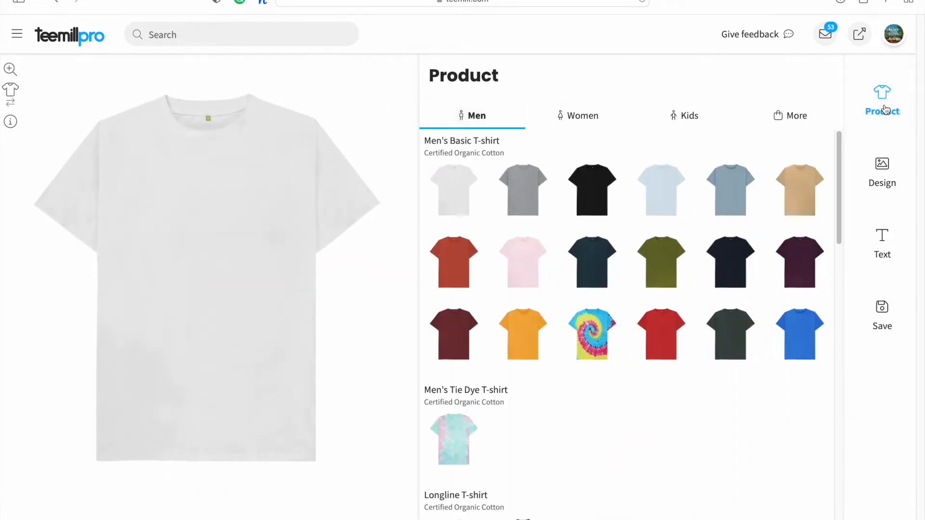
Browse the men's, women's, kids' and other product ranges and choose the Circle Sticker (60 x 60mm) as the base product.
scroll(498, 262, down, 3)
scroll(497, 262, down, 10)
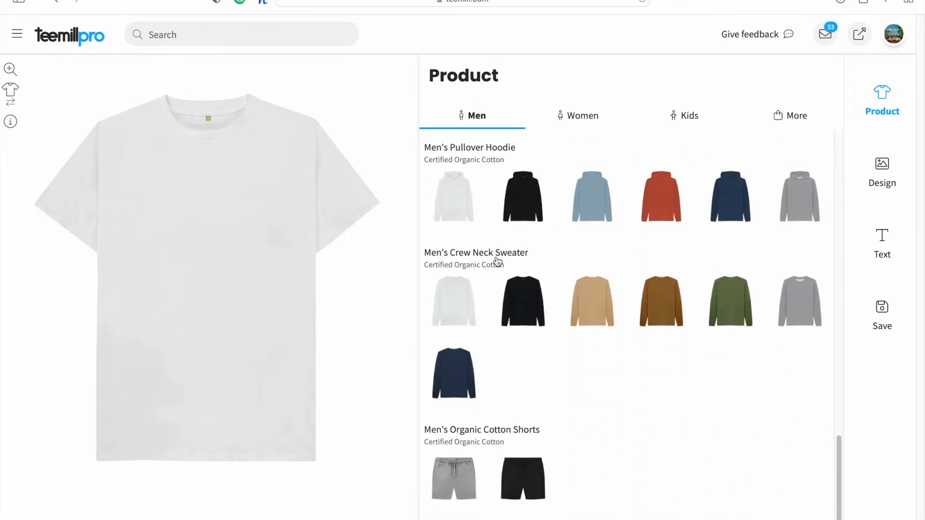
click(585, 123)
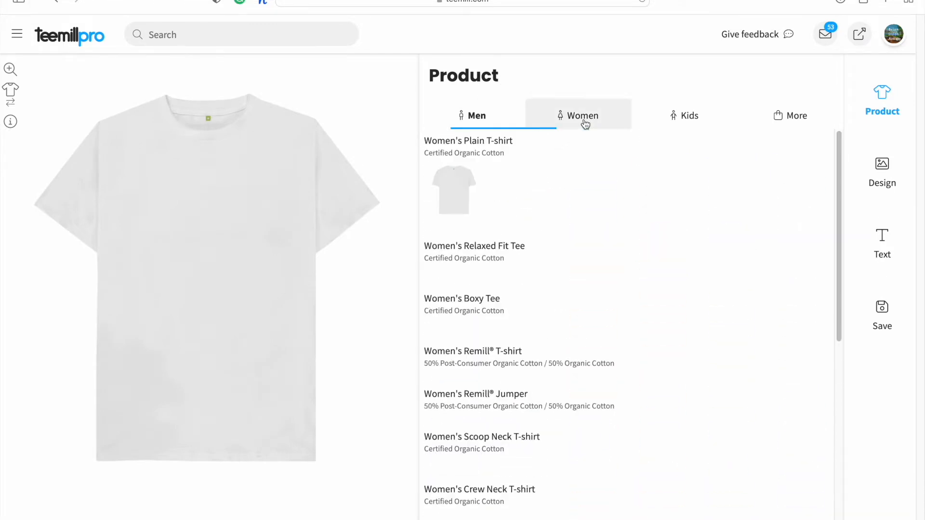
click(689, 117)
click(799, 126)
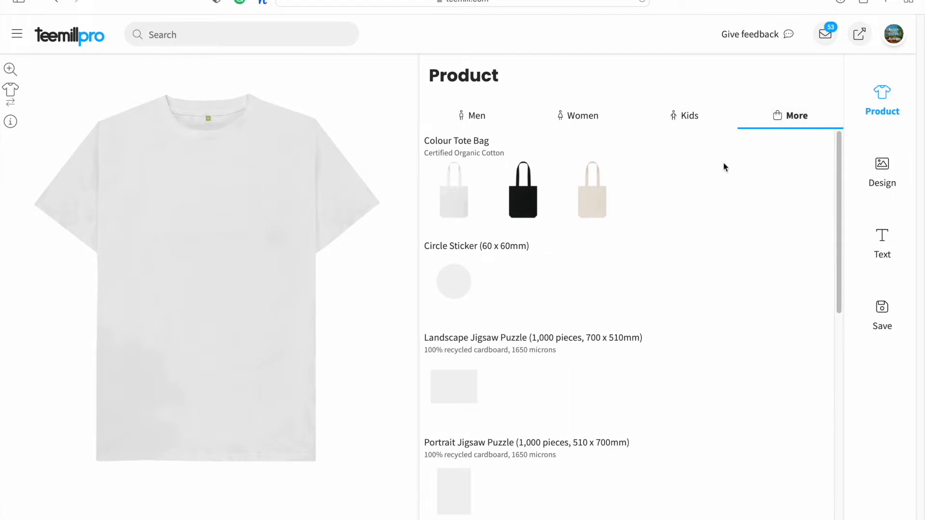
scroll(608, 432, down, 2)
scroll(608, 432, down, 2)
scroll(608, 432, up, 4)
click(472, 287)
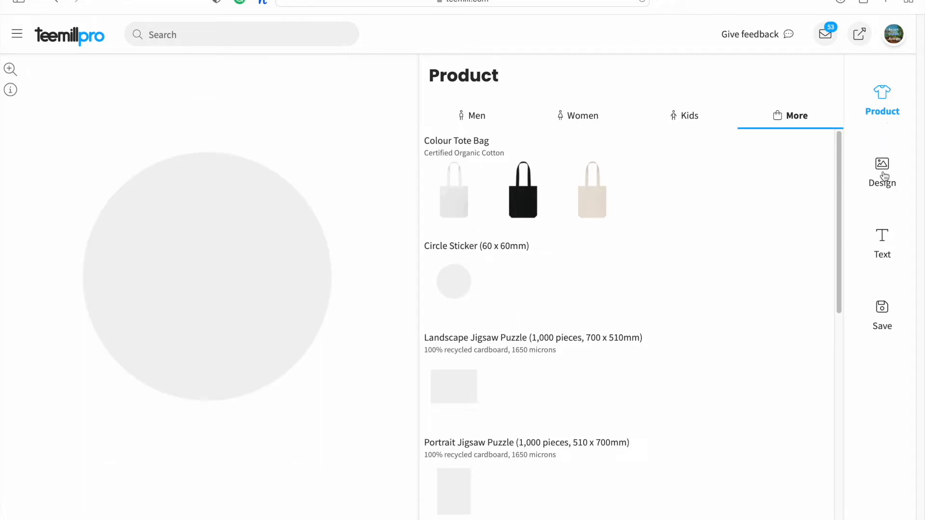
Upload the bald eagle acrylic painting JPEG from the Bald Eagle folder as the sticker's design.
scroll(605, 246, down, 15)
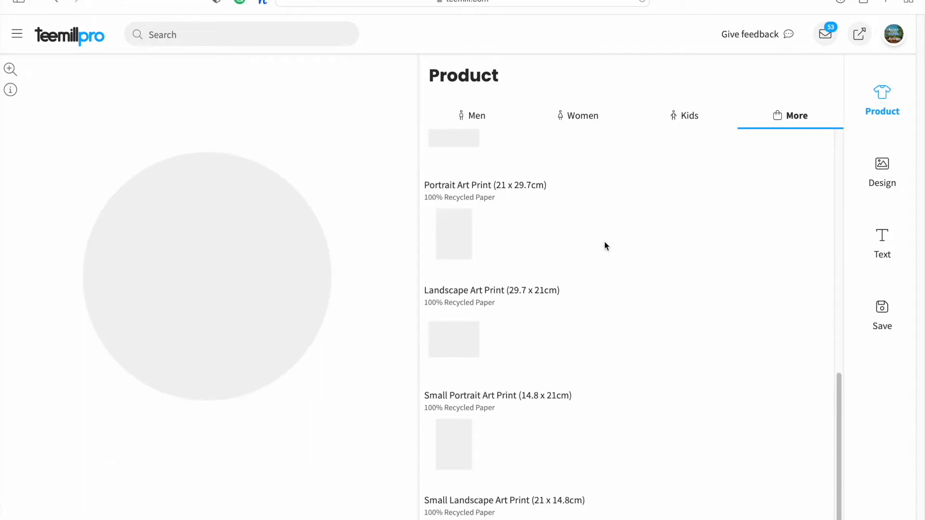
click(881, 189)
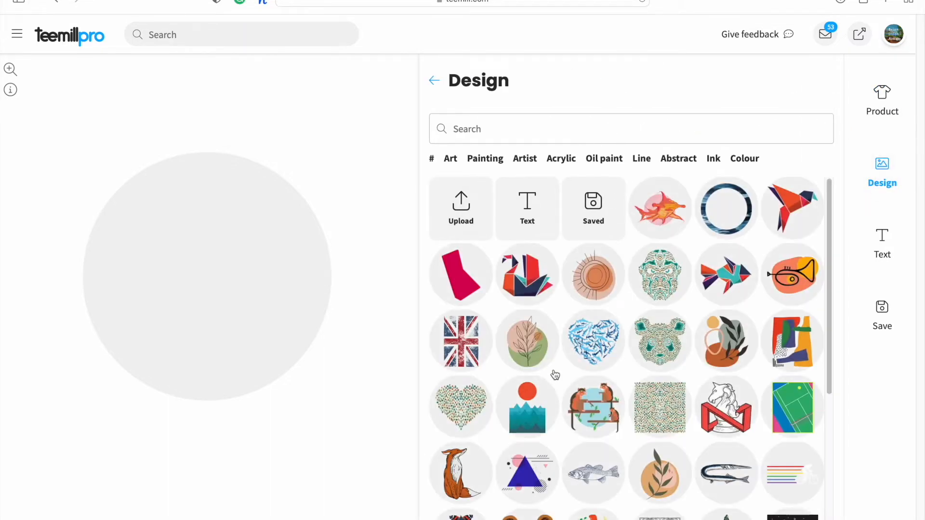
scroll(554, 375, down, 3)
scroll(555, 375, down, 2)
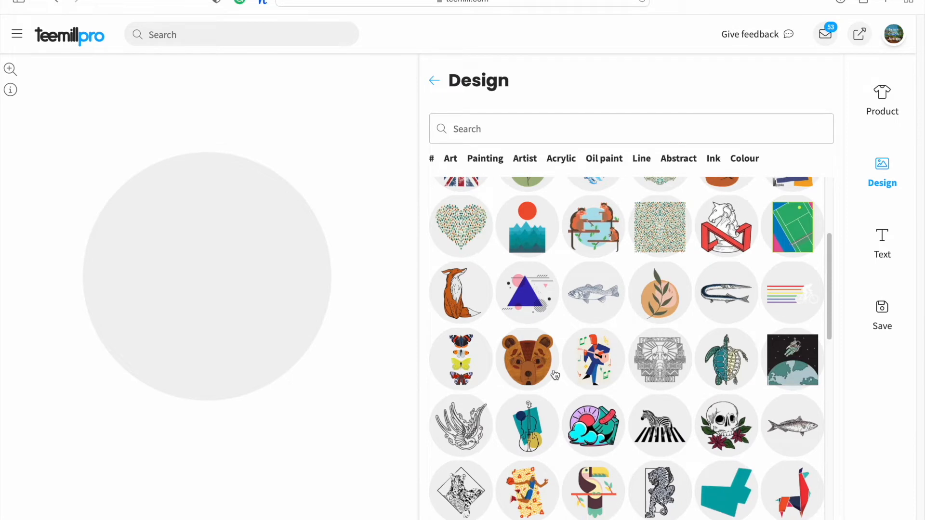
scroll(554, 376, up, 5)
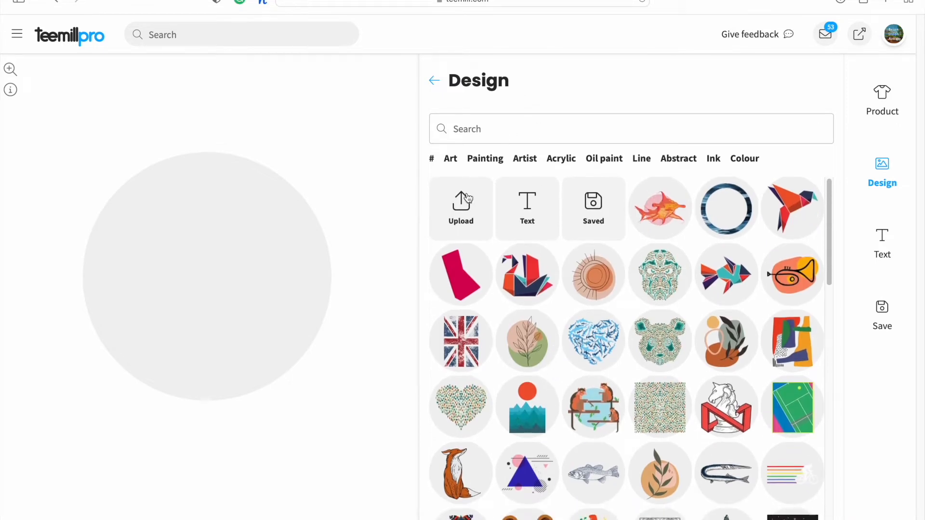
click(461, 202)
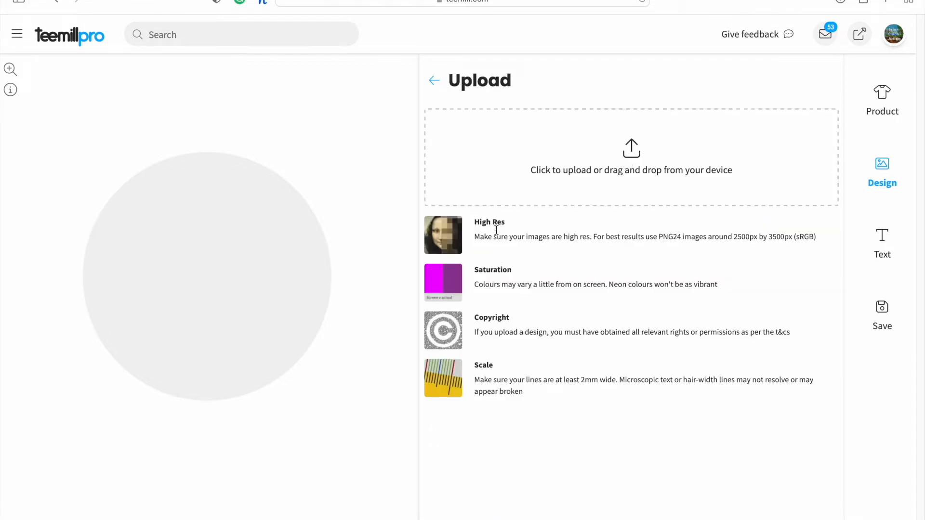
click(653, 174)
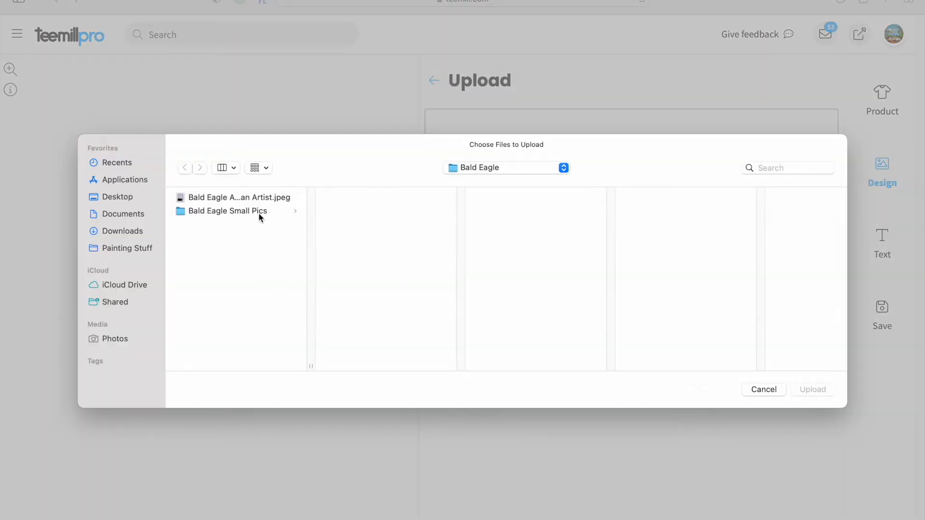
click(272, 203)
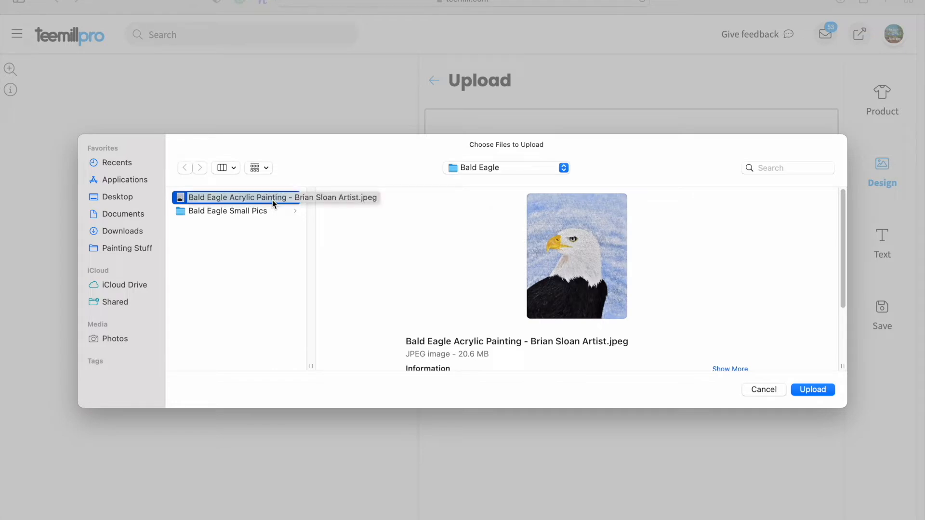
double_click(273, 200)
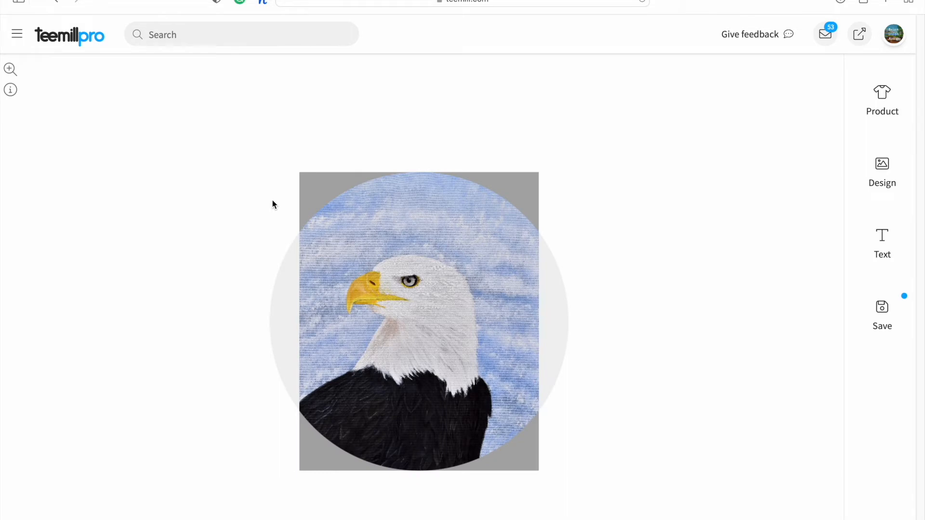
Enlarge the eagle image to about 6 x 6 cm so it fills the whole sticker circle.
mouse_move(420, 345)
mouse_down()
mouse_move(443, 344)
mouse_move(421, 346)
mouse_up()
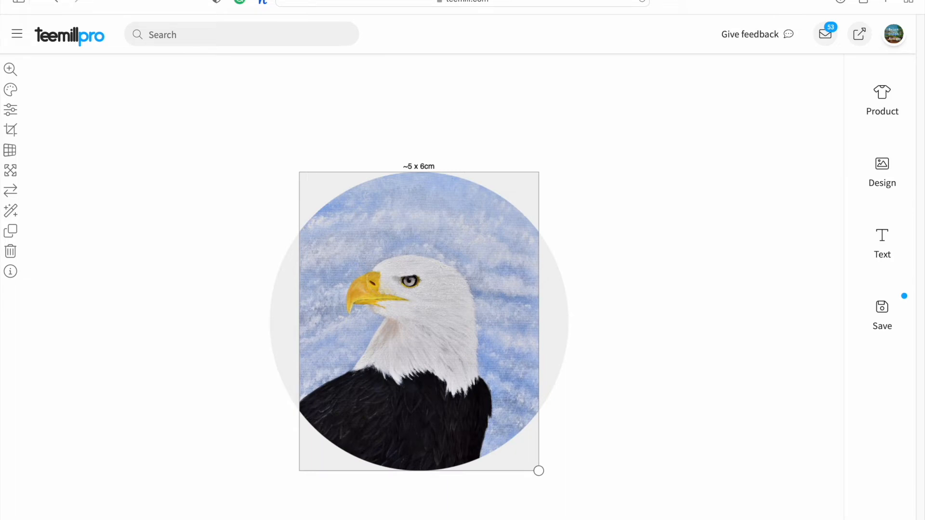
mouse_move(537, 471)
mouse_down()
mouse_move(553, 489)
mouse_move(538, 483)
mouse_move(538, 470)
mouse_up()
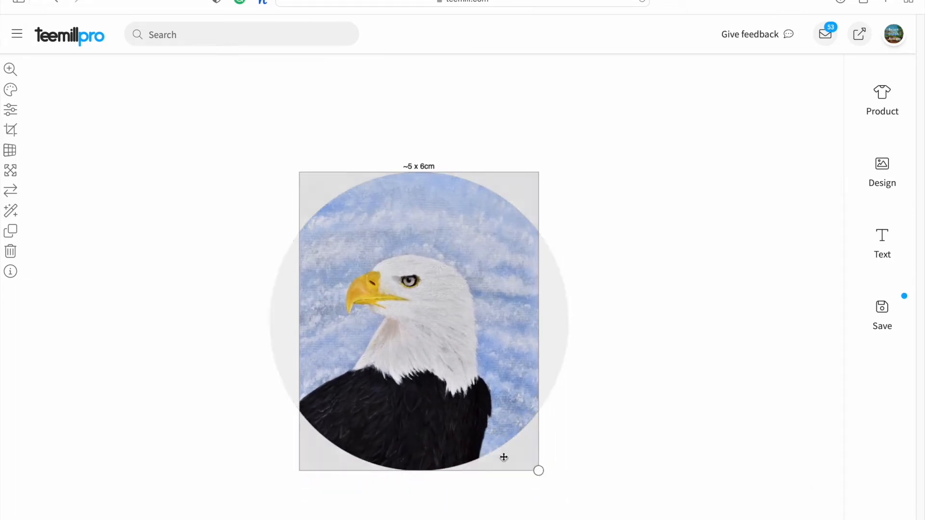
click(17, 178)
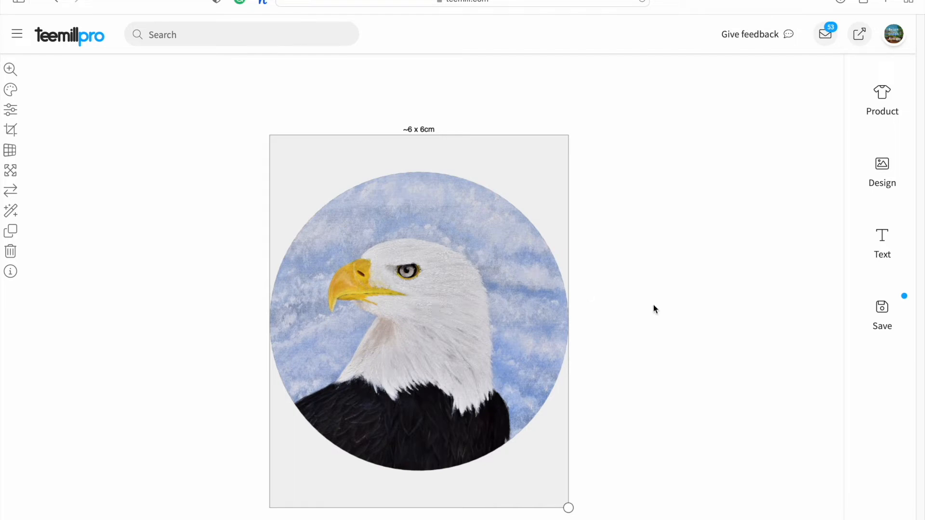
In the product's save details, enter the name "Bald Eagle Sticker" and the description "This is based on an acrylic painting.".
click(888, 258)
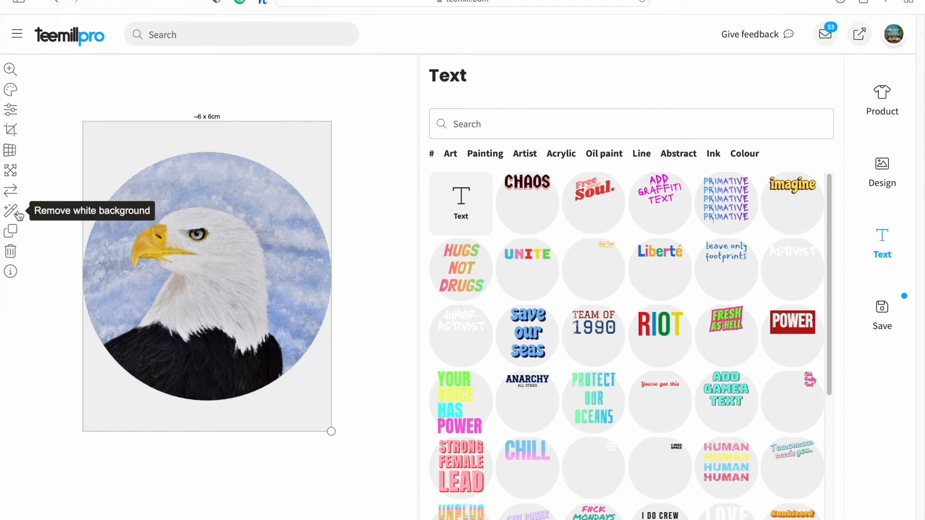
click(889, 327)
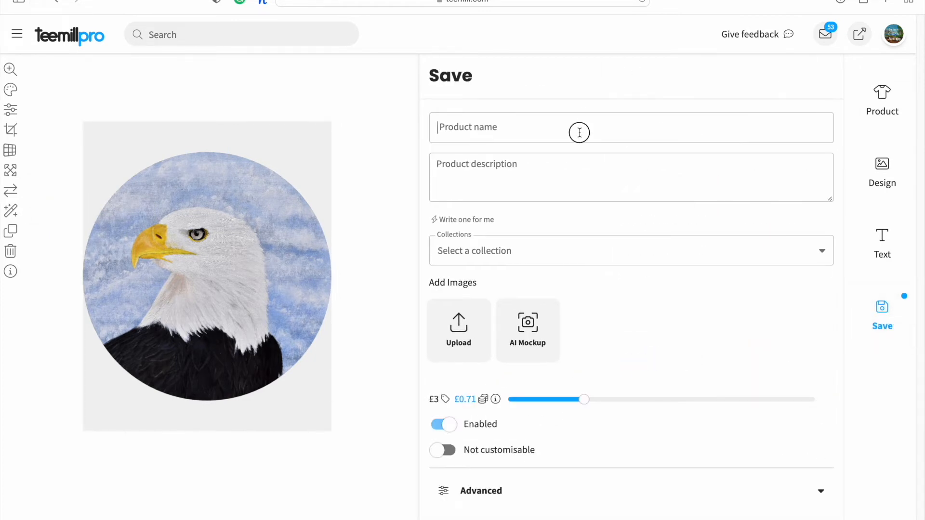
click(579, 133)
text(Bald )
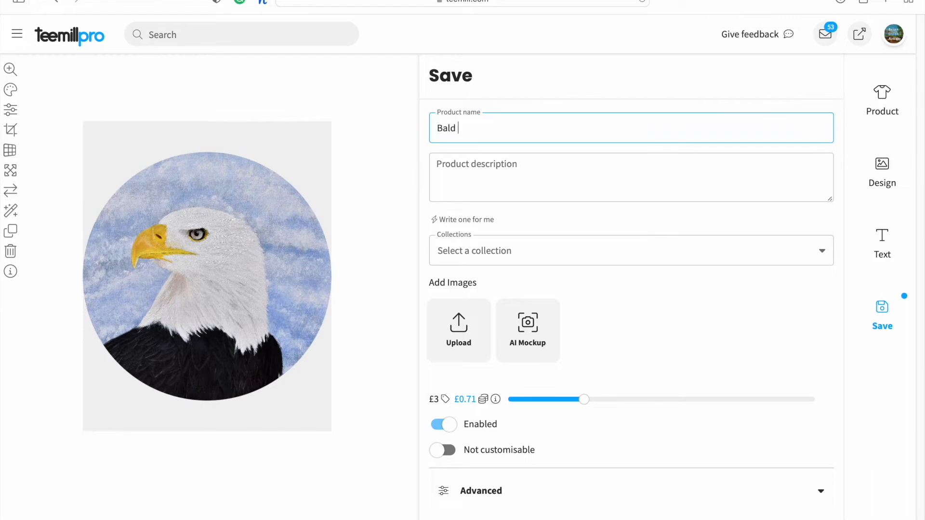
text(Eagle Sticker)
click(554, 174)
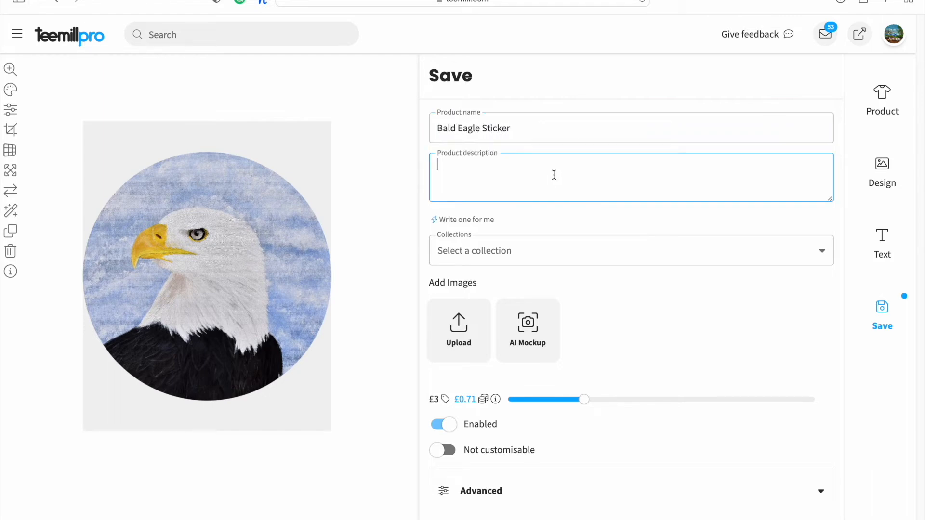
text(This is based)
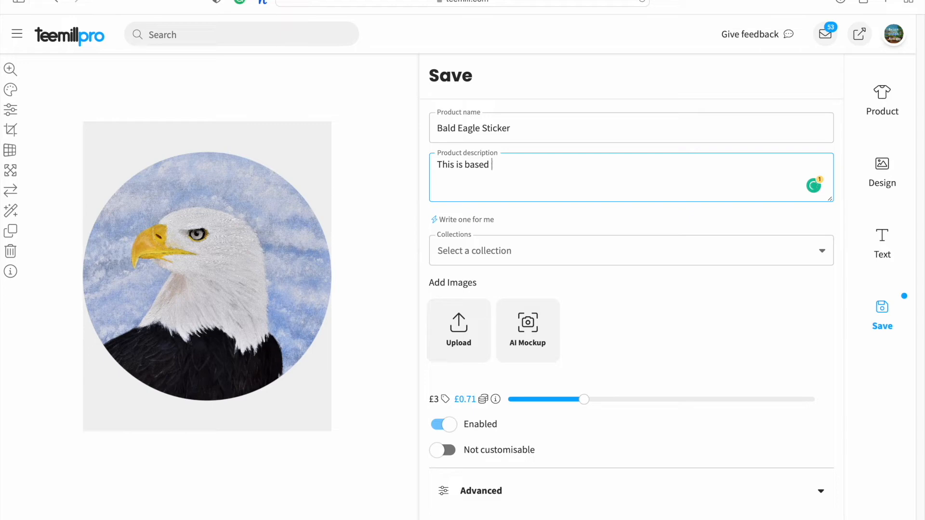
text(on an acrylic painting)
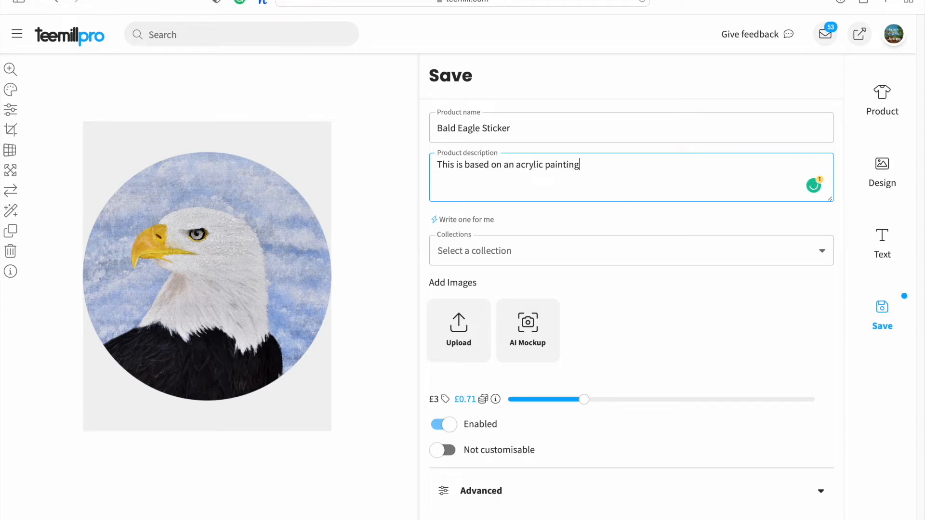
text(.)
Assign the product to the Stickers collection.
click(551, 253)
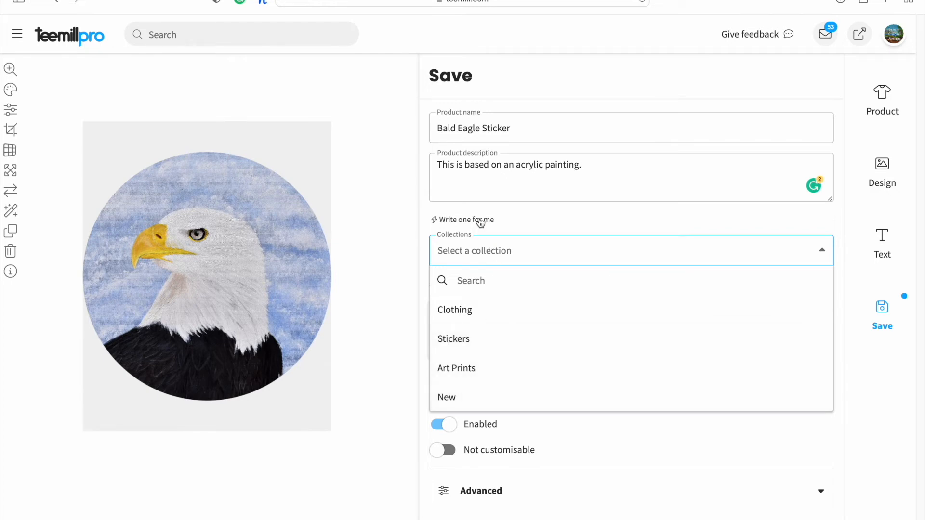
click(482, 343)
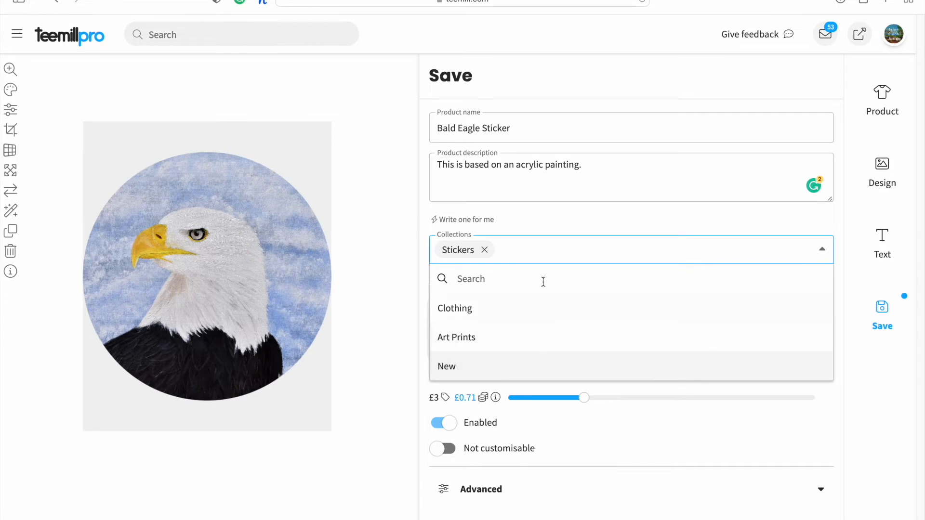
click(424, 245)
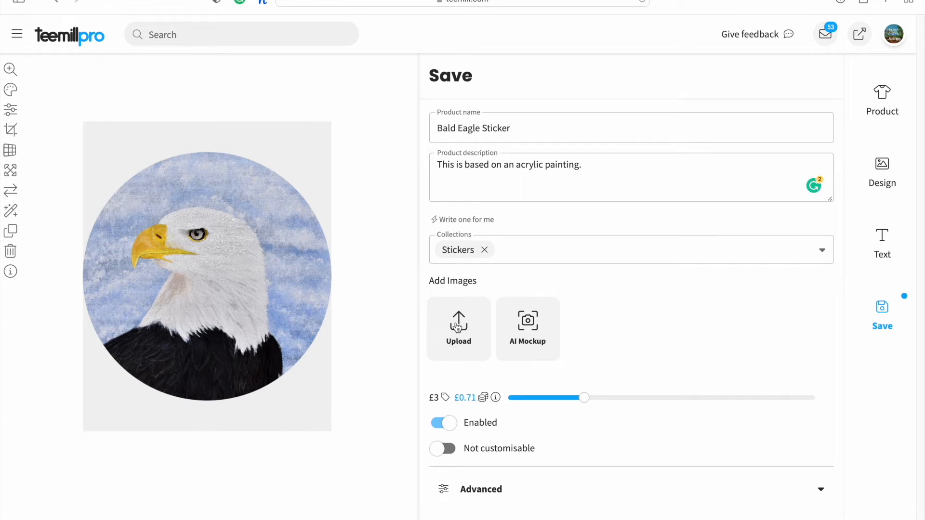
Add an AI mockup image showing the sticker on the dark blue notebook beside the coffee cup, keeping the offered crop.
click(460, 342)
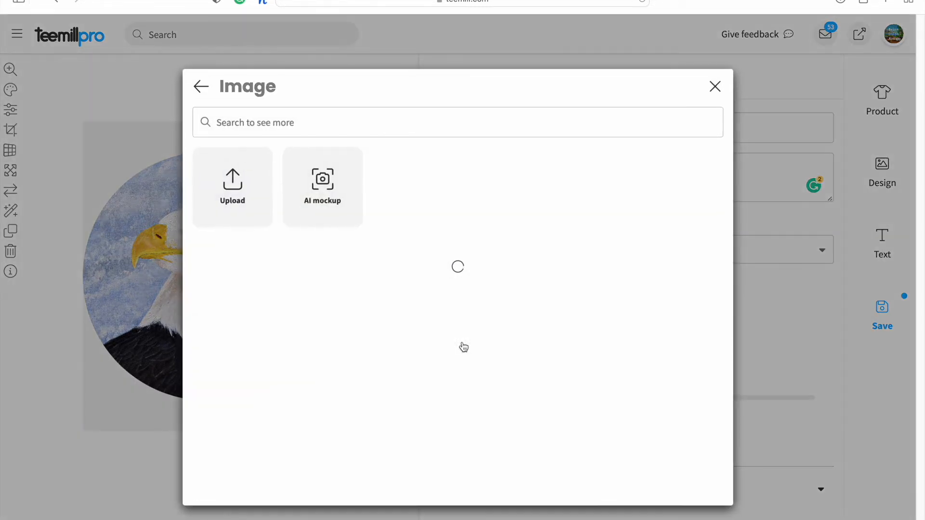
click(326, 201)
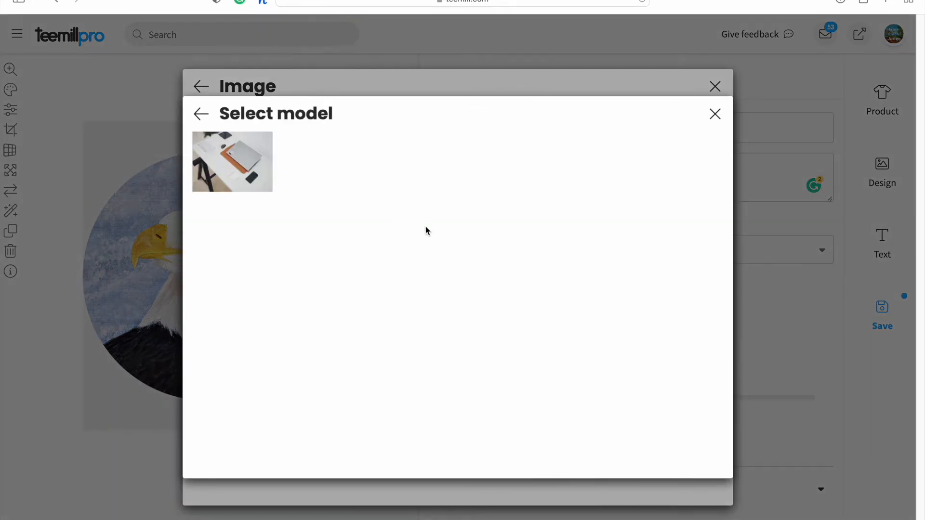
click(263, 168)
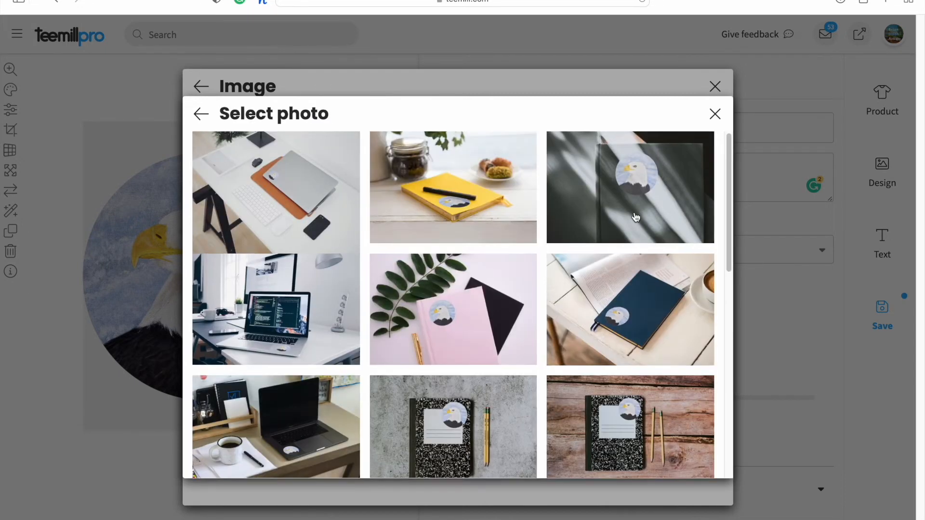
click(625, 327)
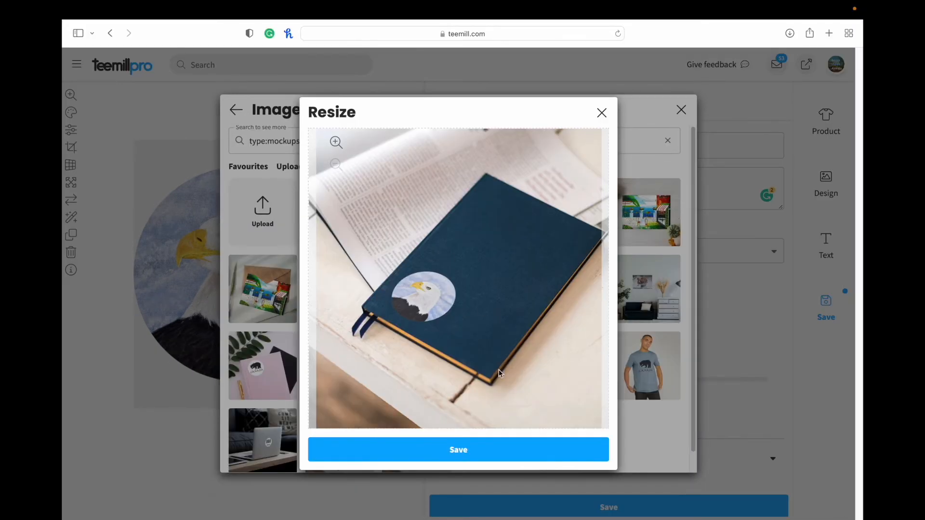
click(479, 455)
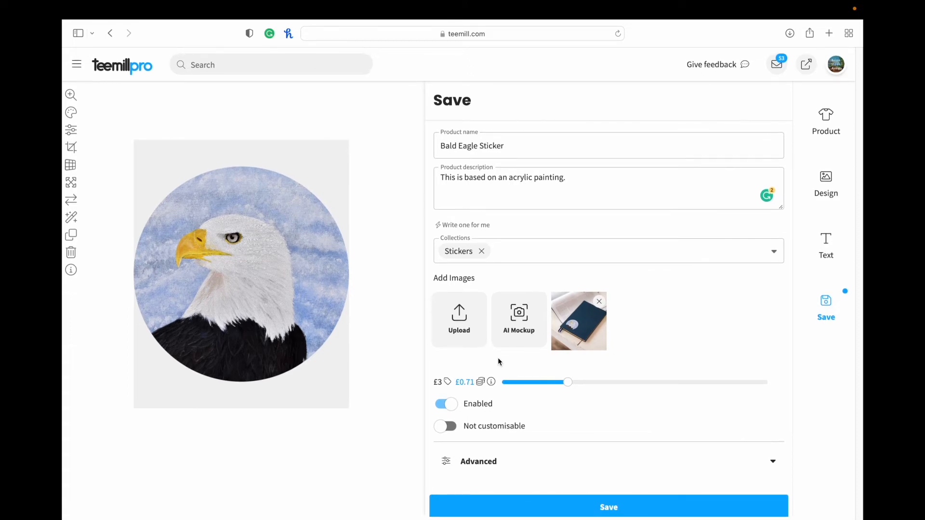
Set the sticker's selling price to £4.
mouse_move(492, 386)
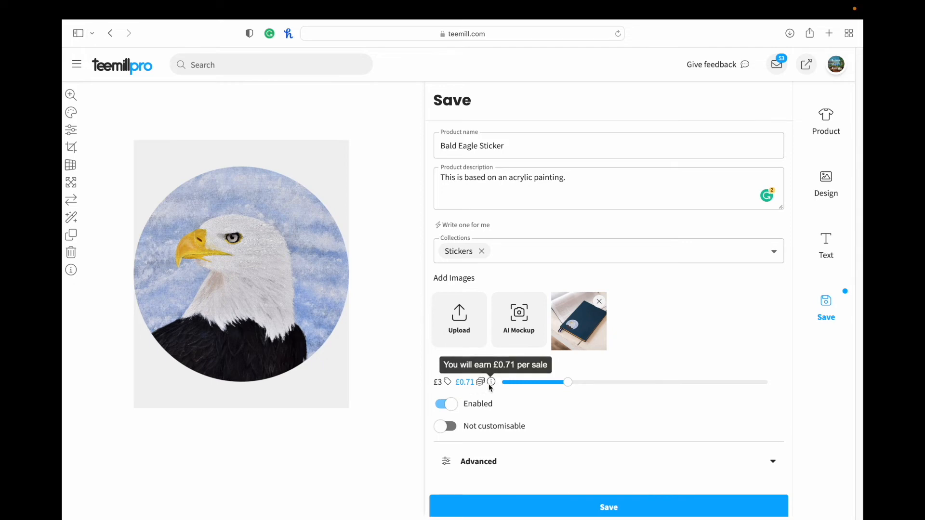
click(569, 385)
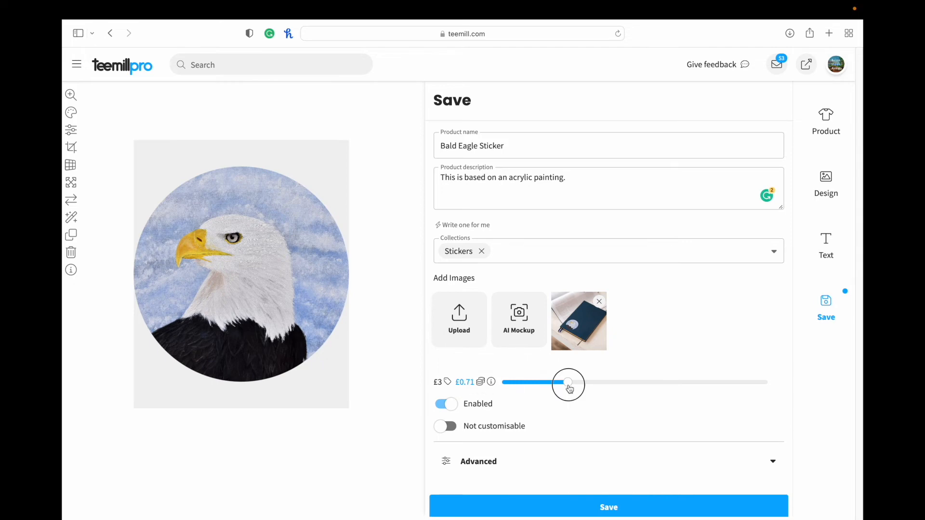
drag(568, 386, 633, 387)
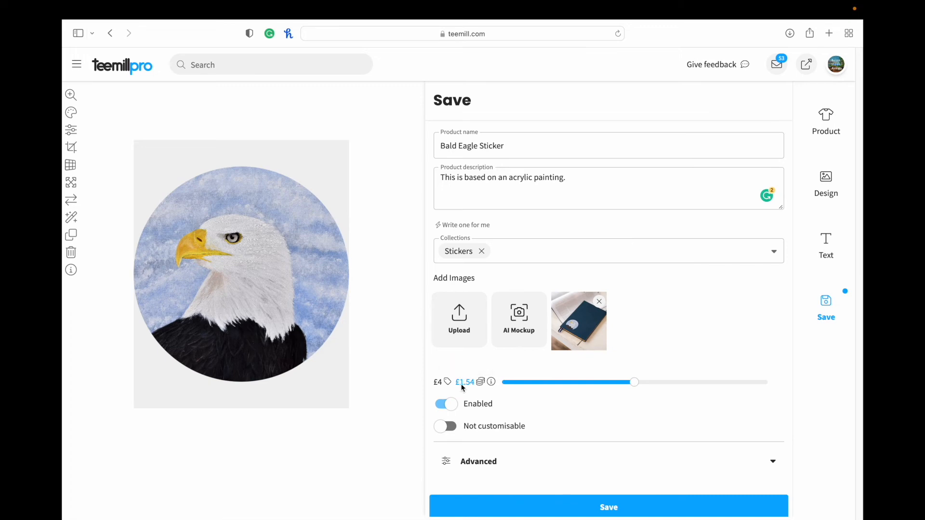
Try a selling price of £6 for the sticker and return it to £4.
mouse_move(493, 383)
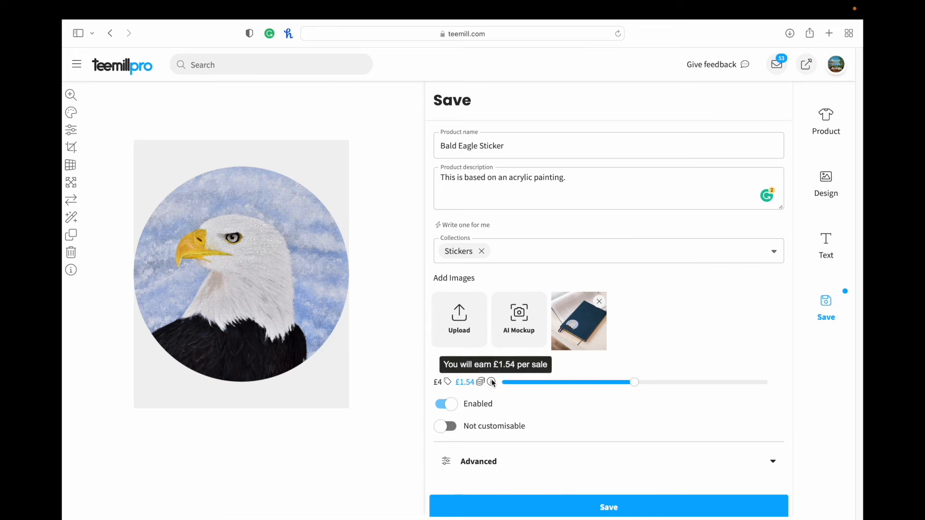
drag(635, 383, 786, 377)
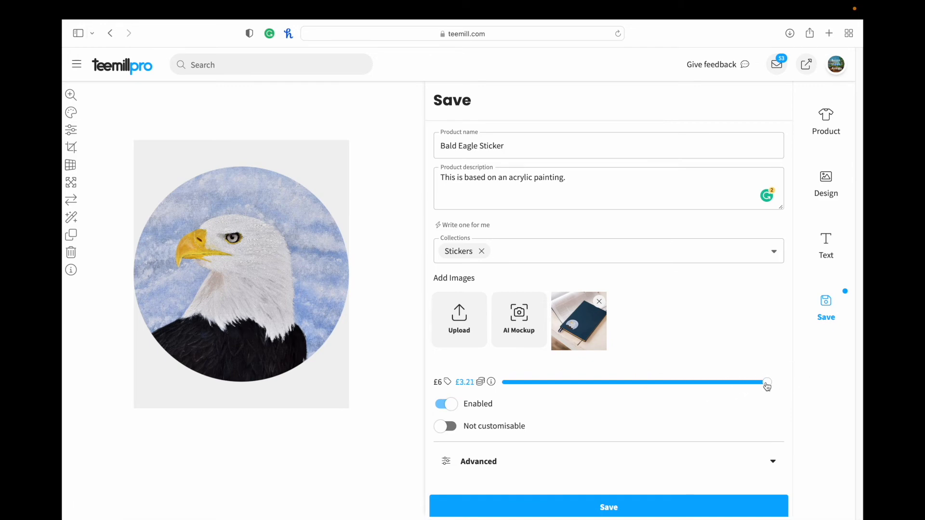
drag(767, 386, 606, 387)
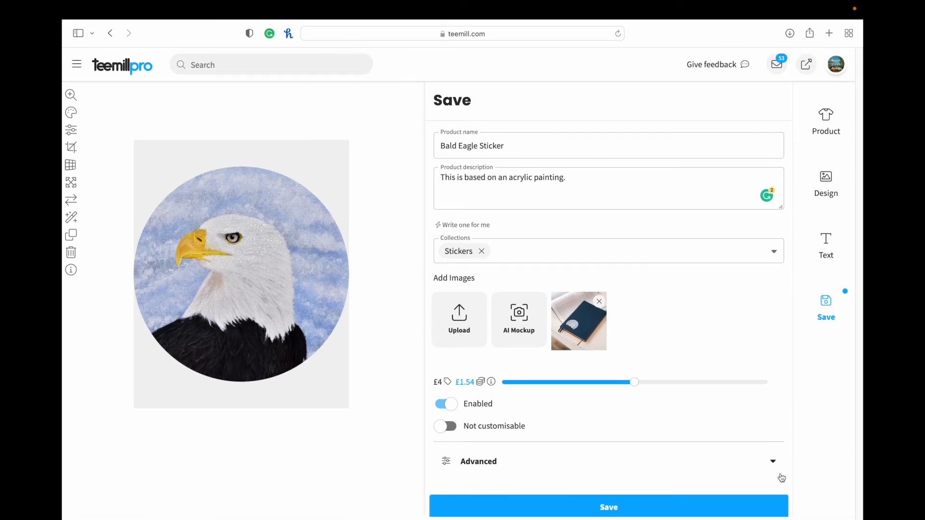
Tag the product with "Bald Eagle", "Bird", "Wildlife", "Painting" and "Eagle" in its advanced details, and save the product.
click(762, 459)
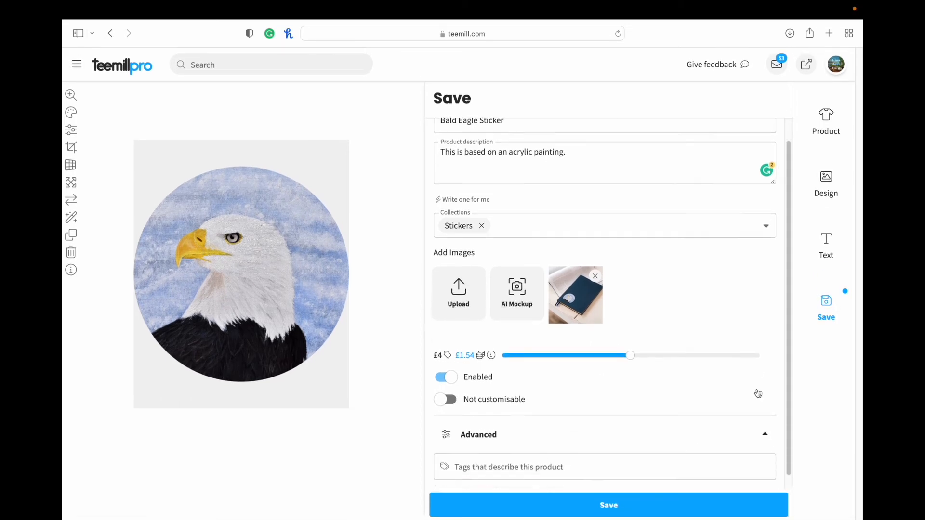
click(545, 455)
text(Bald Eagle)
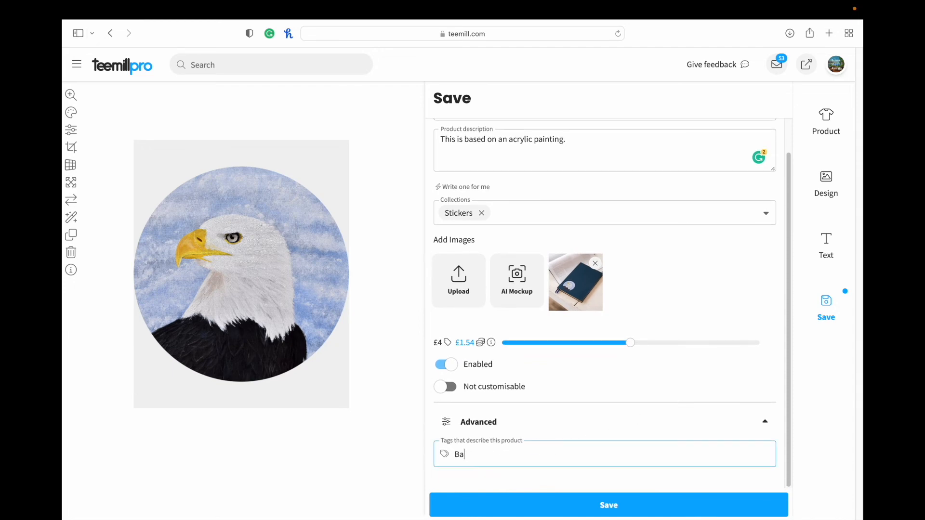
key(Return)
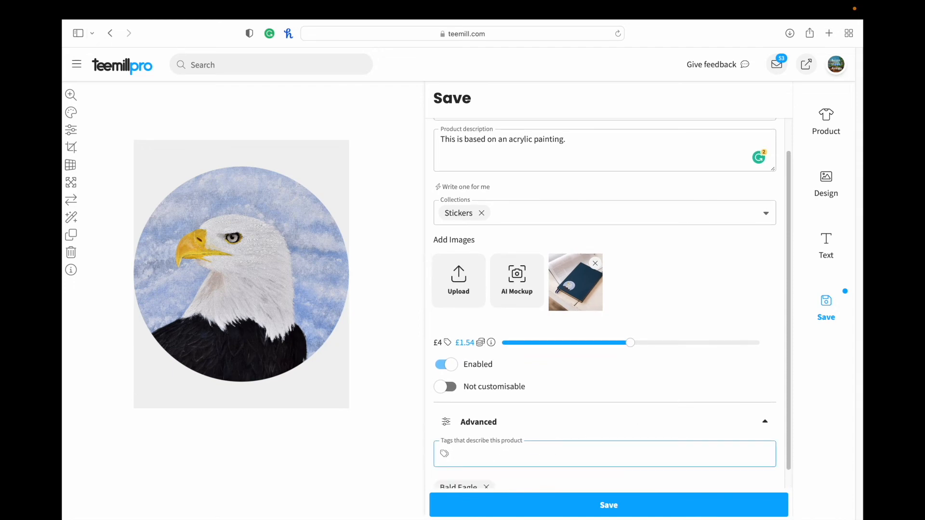
text(Bird)
key(Return)
text(Wildlife)
key(Return)
text(Painting)
key(Return)
text(Eagle)
key(Return)
key(Return)
click(560, 502)
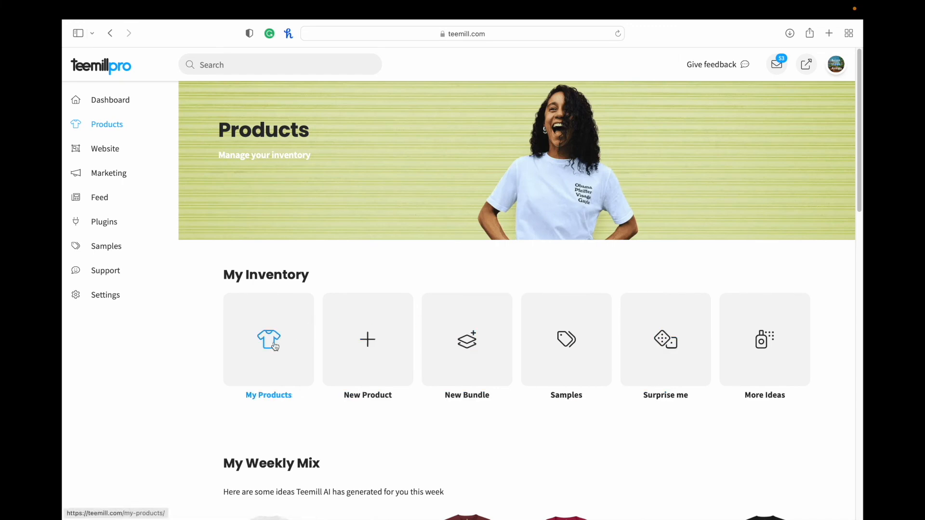
Open the saved Bald Eagle product from the product inventory, review its quick-edit details, images and available actions, and close it.
click(263, 351)
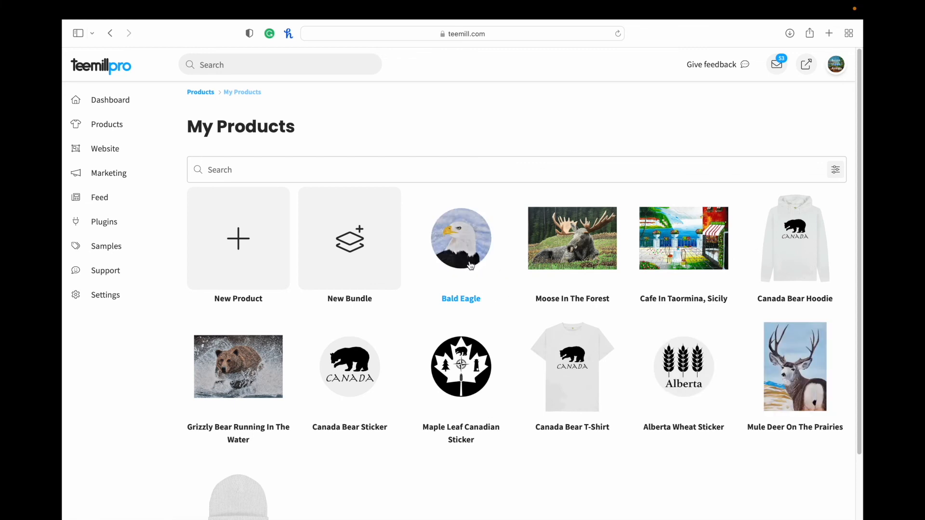
click(464, 271)
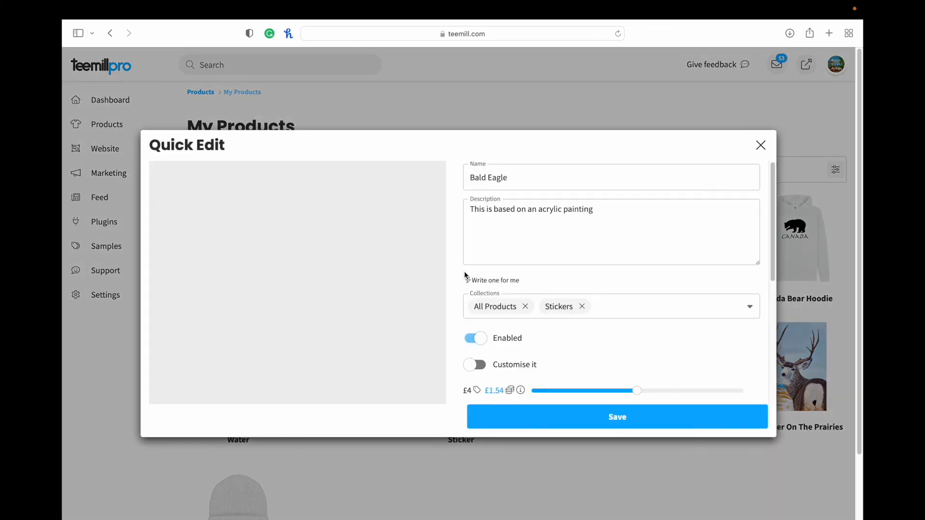
scroll(514, 286, down, 5)
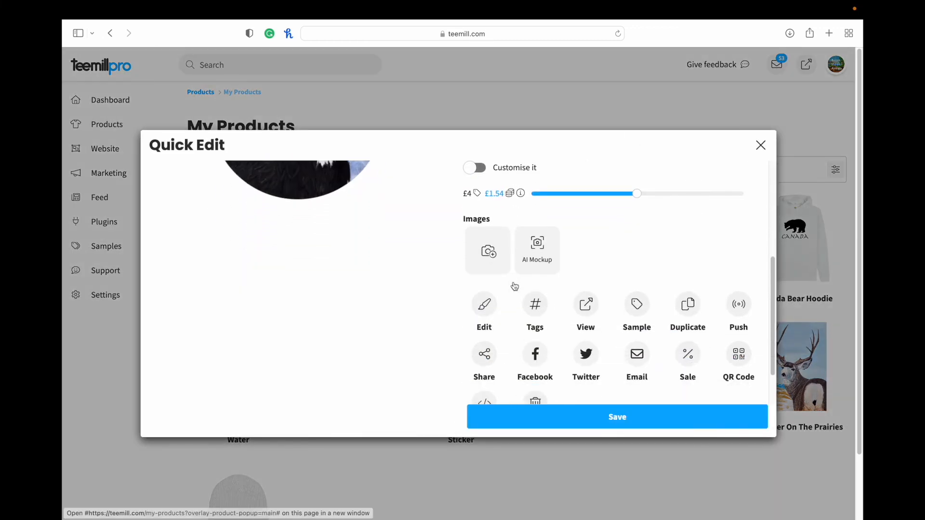
scroll(514, 286, down, 2)
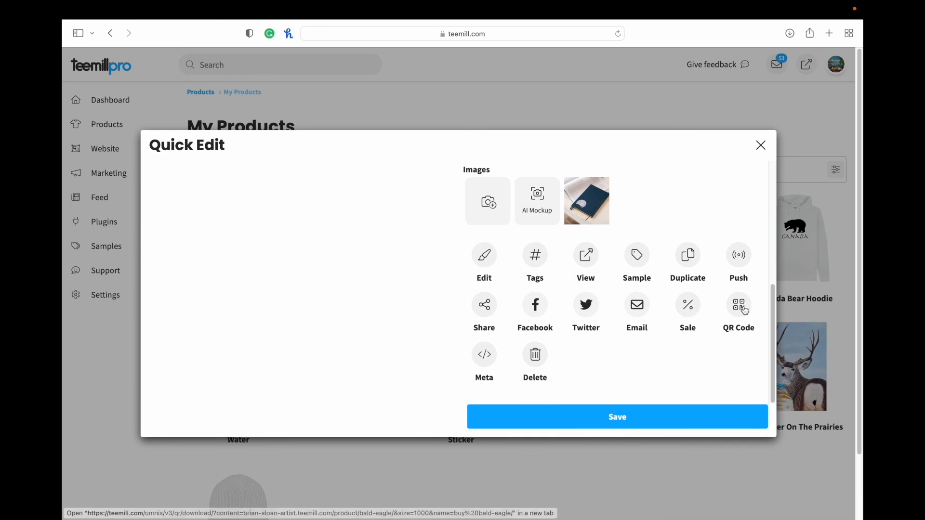
click(761, 145)
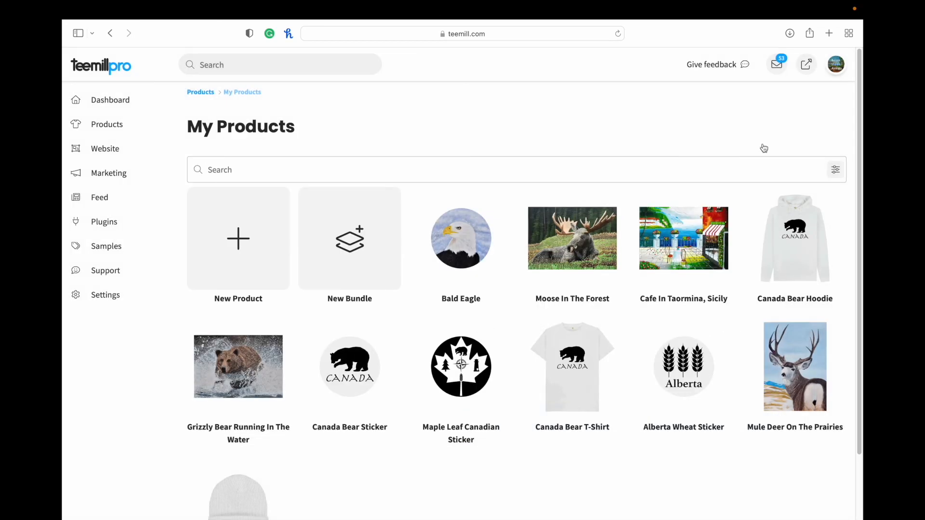